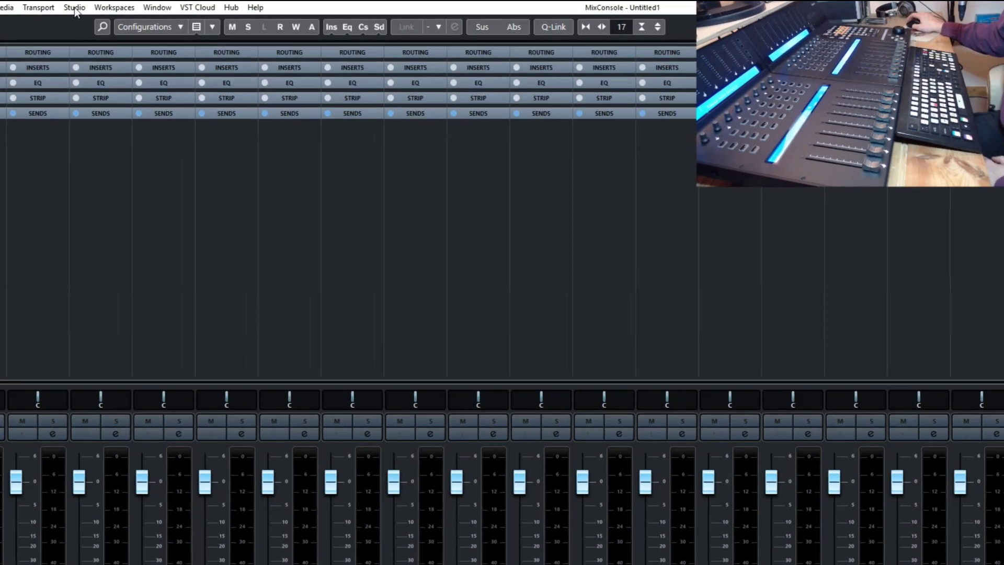
Step: Open Studio Setup from the Studio menu and show the Remote Devices category
click(219, 7)
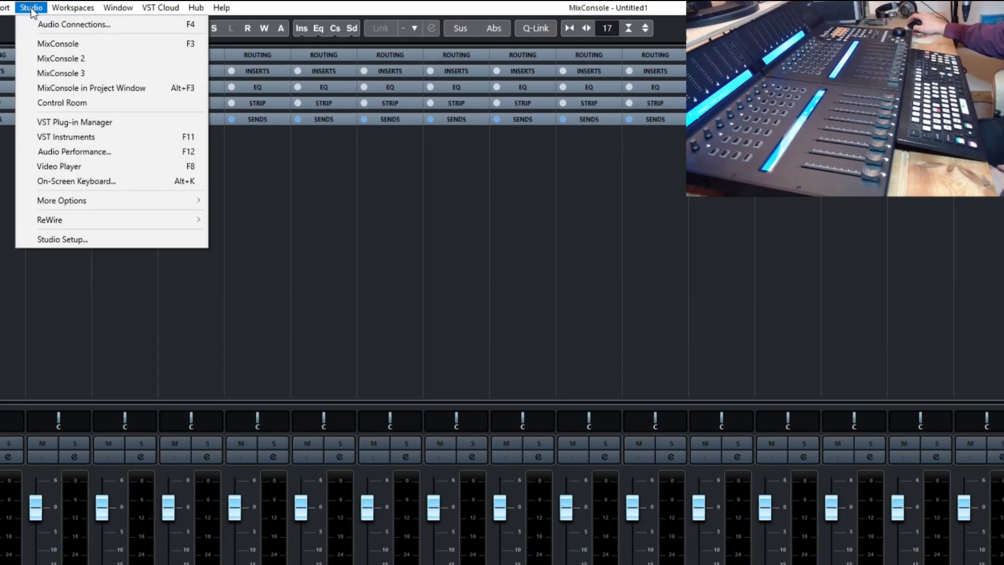
click(73, 239)
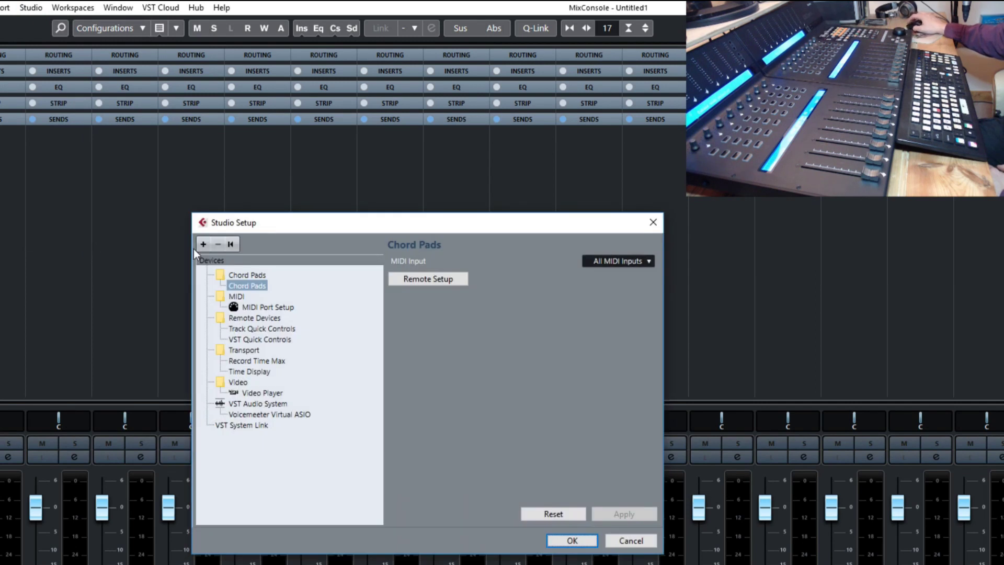
click(254, 319)
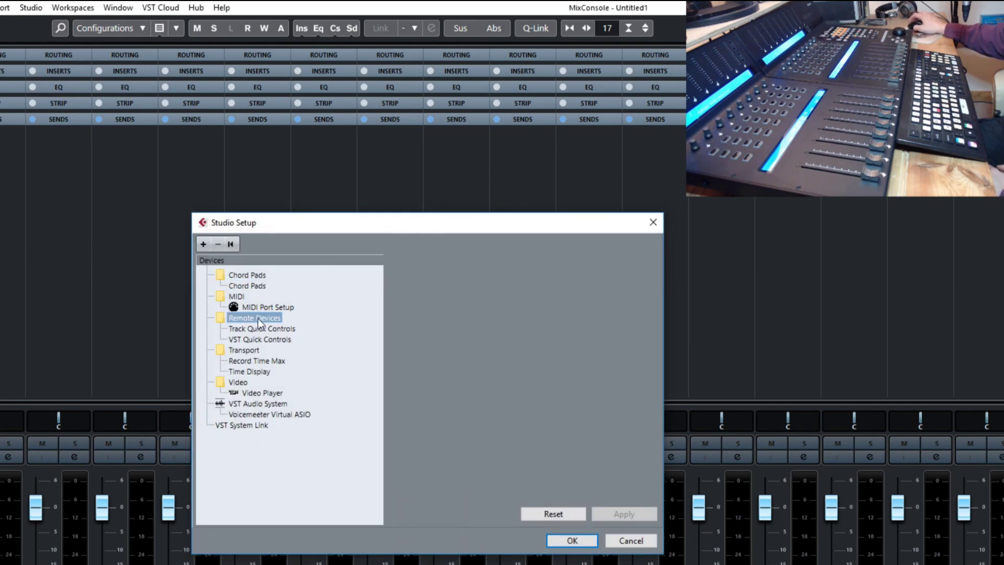
Step: Add Mackie Control and Mackie Control 2 remote devices, then select the first Mackie Control
click(203, 244)
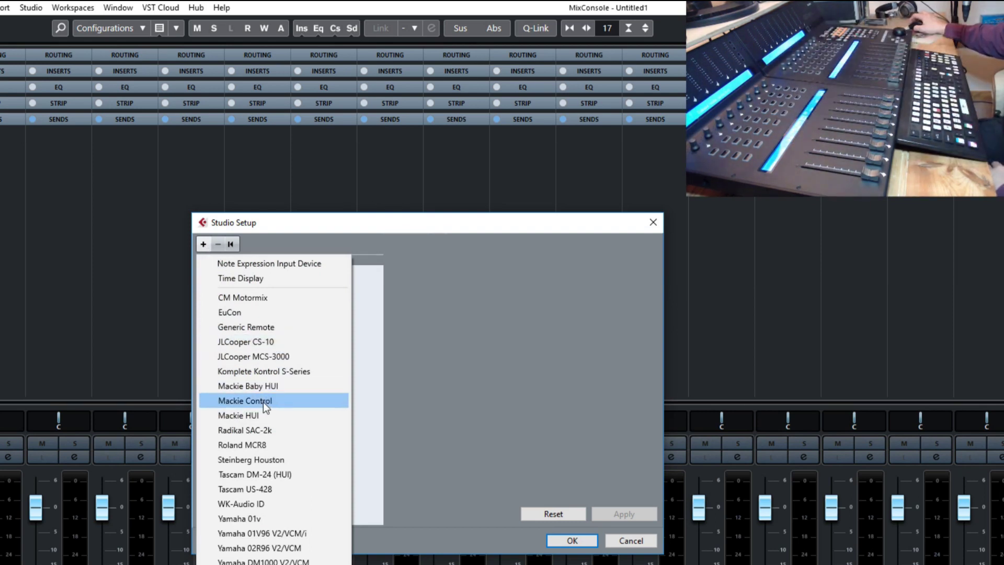
click(263, 401)
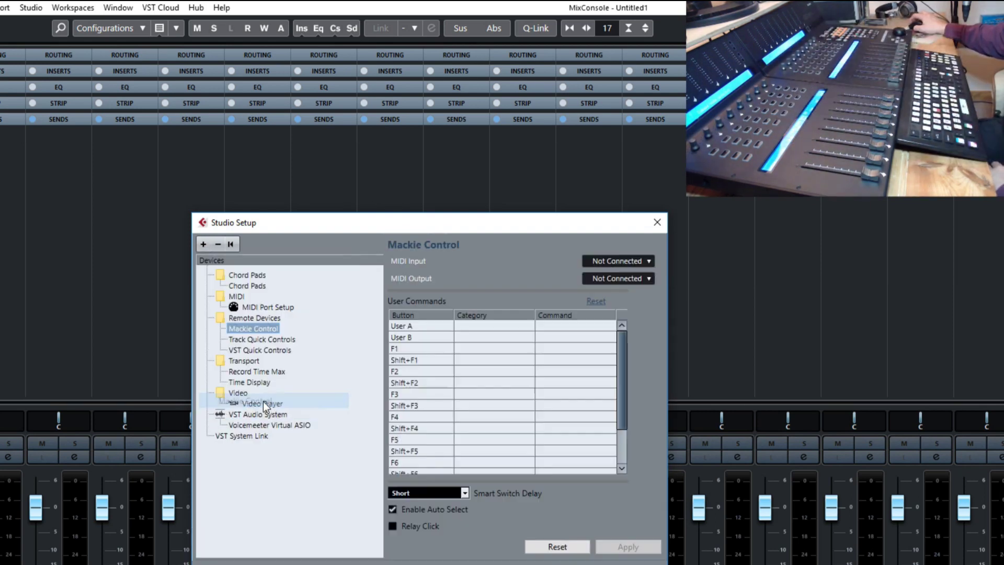
click(202, 244)
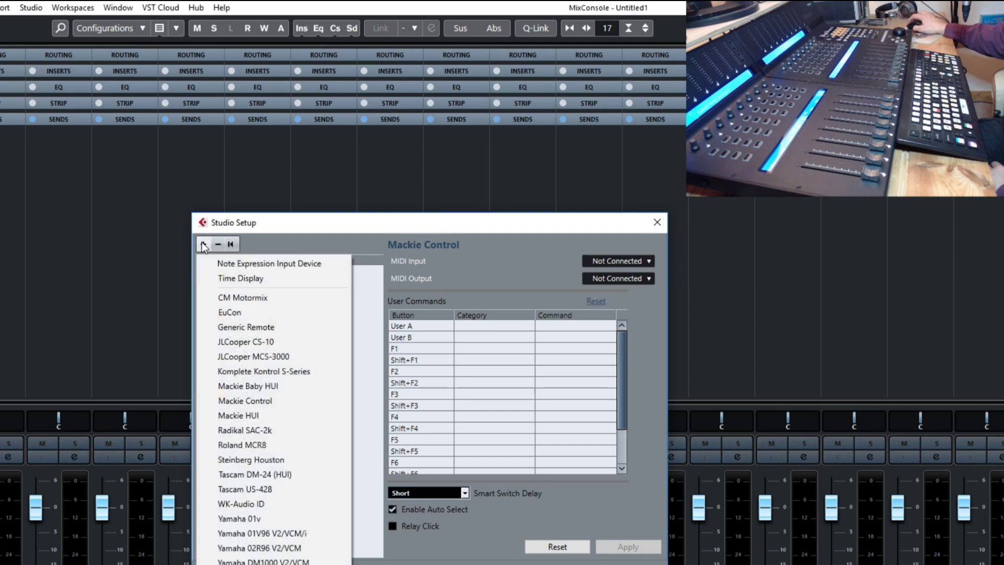
click(260, 404)
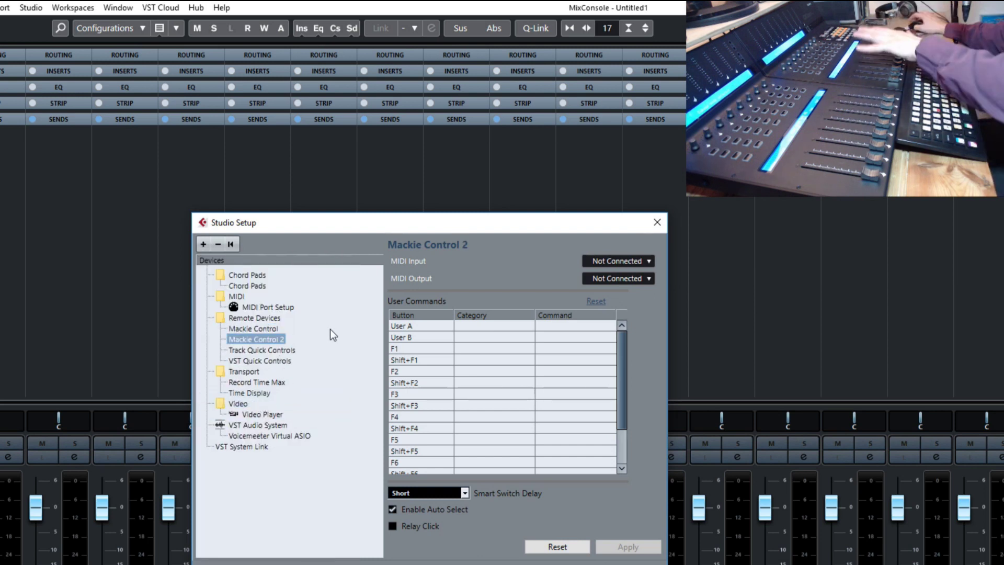
click(270, 328)
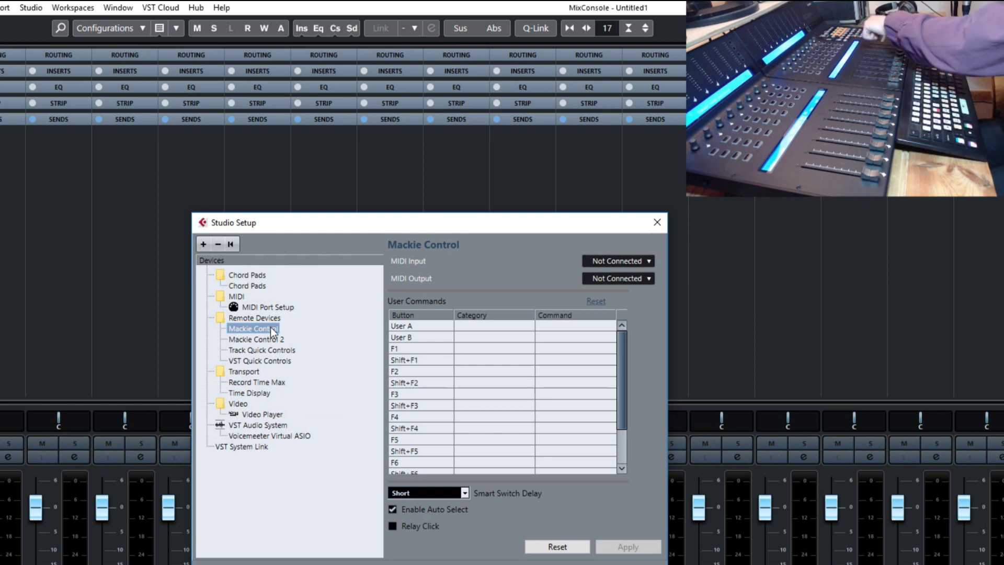
Step: Set Mackie Control's MIDI input and output to iCON QCON Pro X V1.15 and apply
click(638, 262)
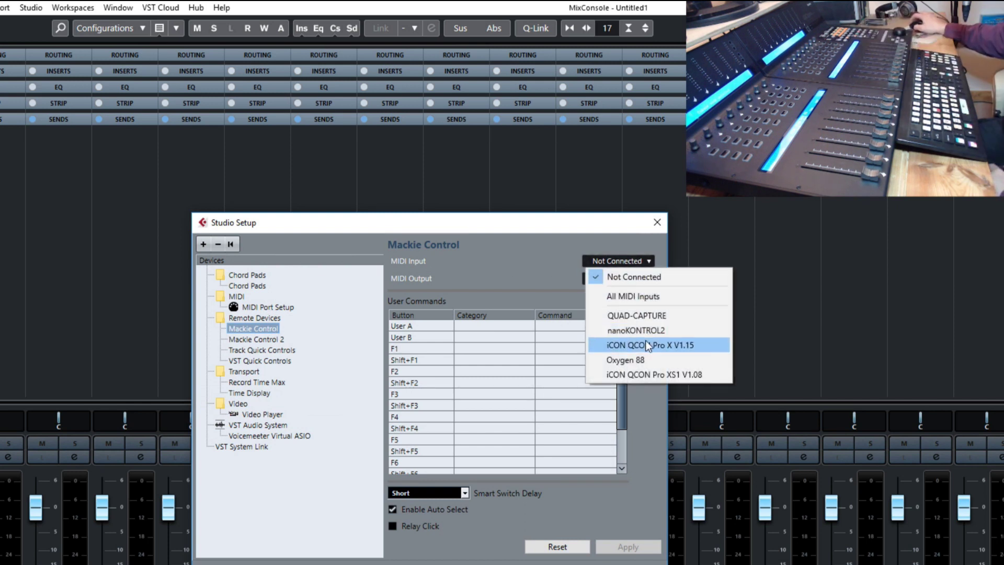
click(645, 339)
click(623, 281)
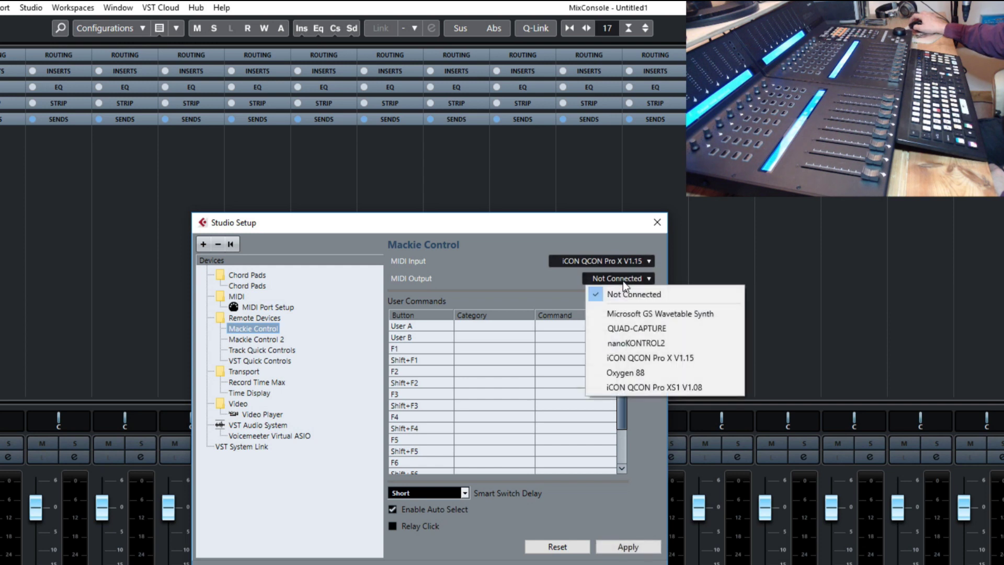
click(649, 357)
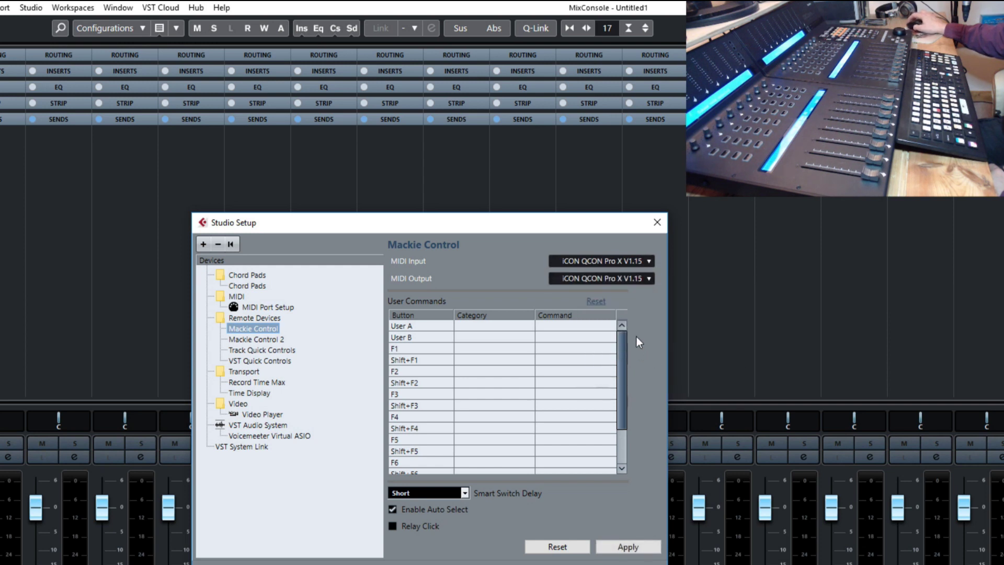
click(632, 545)
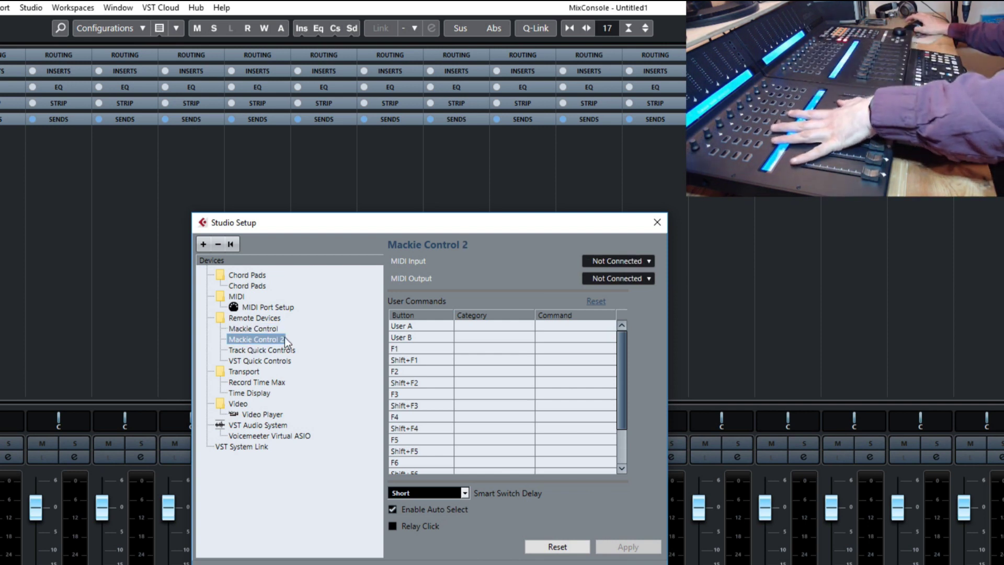
Step: Set Mackie Control 2's MIDI input and output to iCON QCON Pro XS1 V1.08 and apply
click(649, 263)
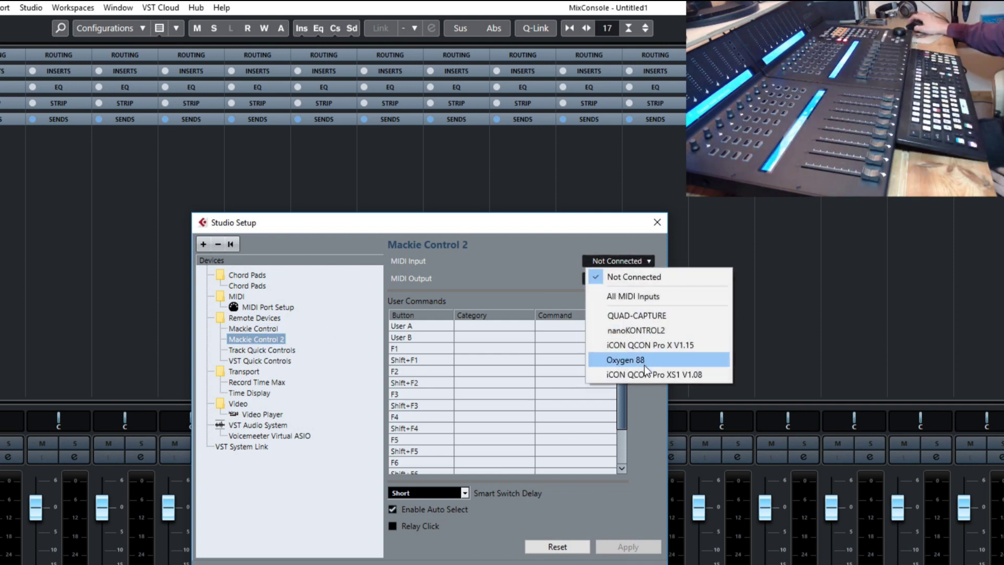
click(645, 374)
click(631, 278)
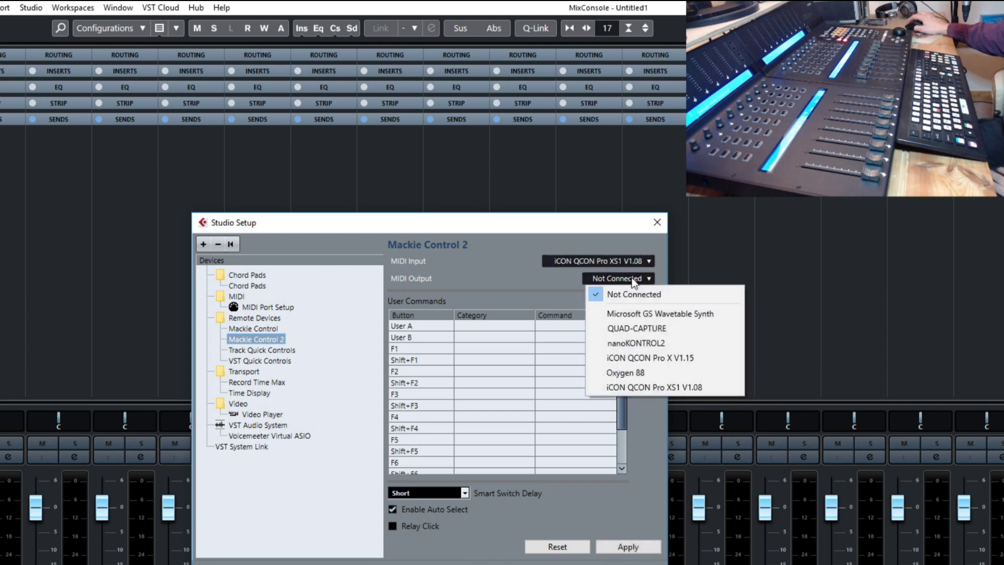
click(642, 384)
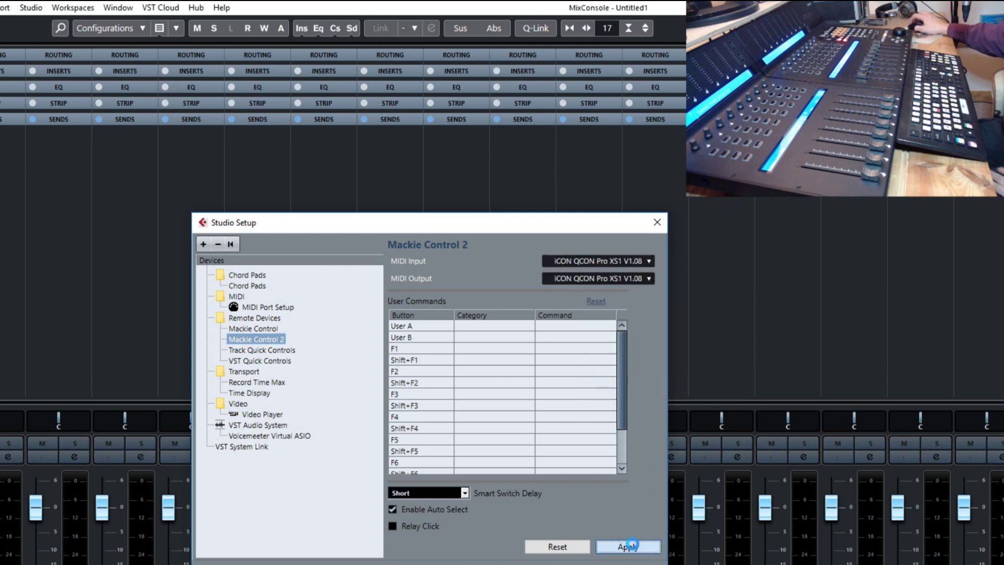
click(632, 546)
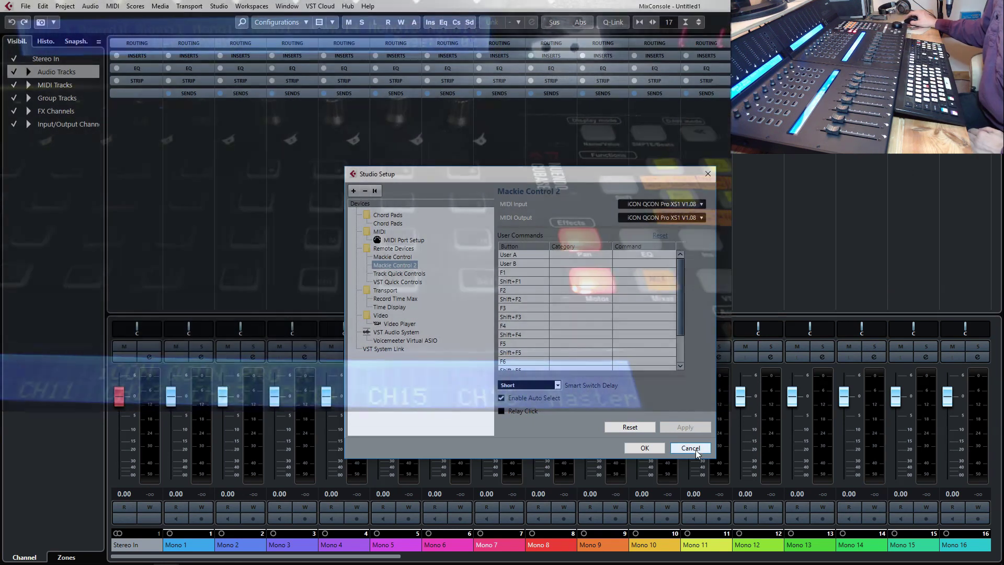
click(696, 449)
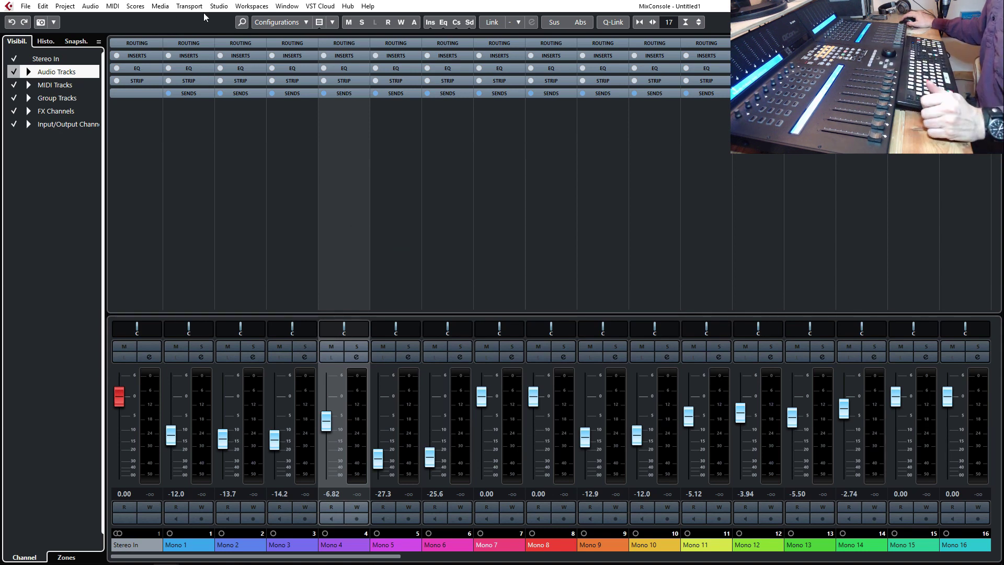
Step: Reopen Studio Setup from the Studio menu and select the Remote Devices category
click(219, 7)
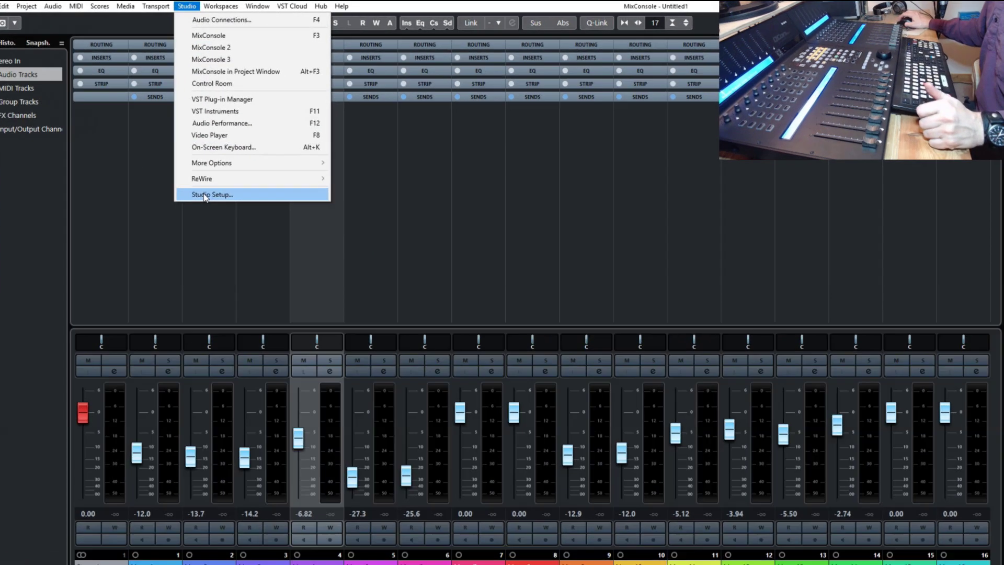
click(204, 194)
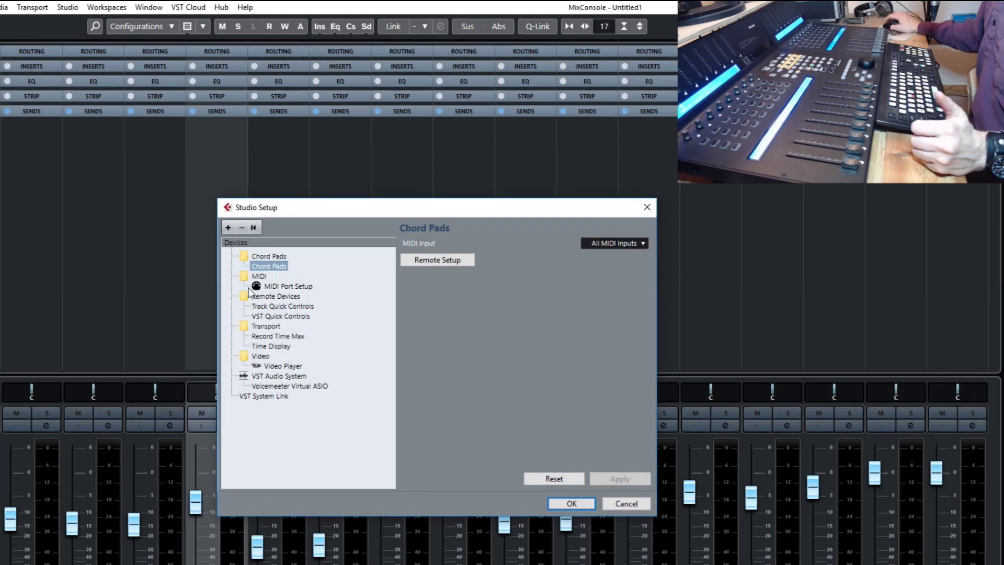
click(267, 297)
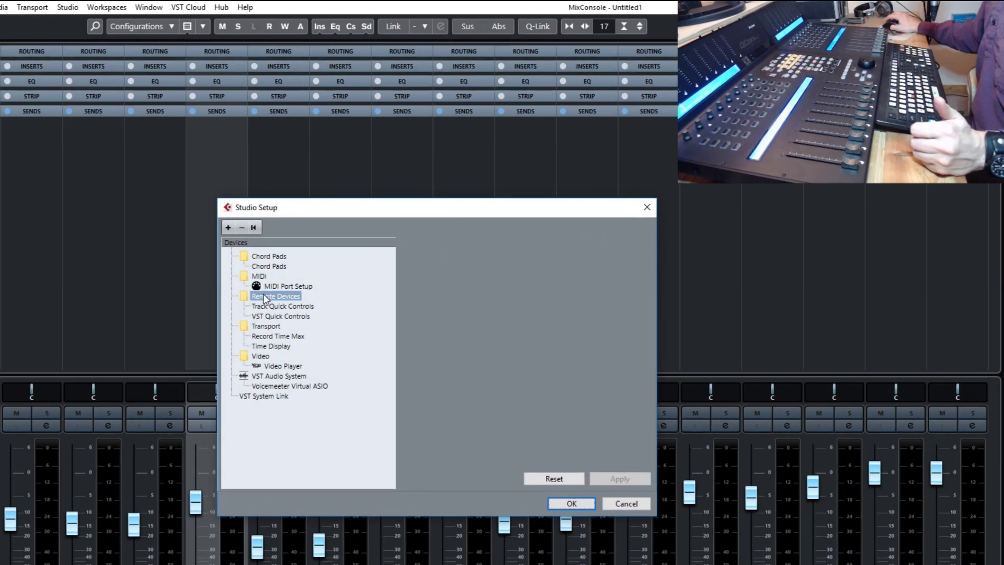
Step: Add two Mackie Control remote devices: Mackie Control and Mackie Control 2
click(229, 228)
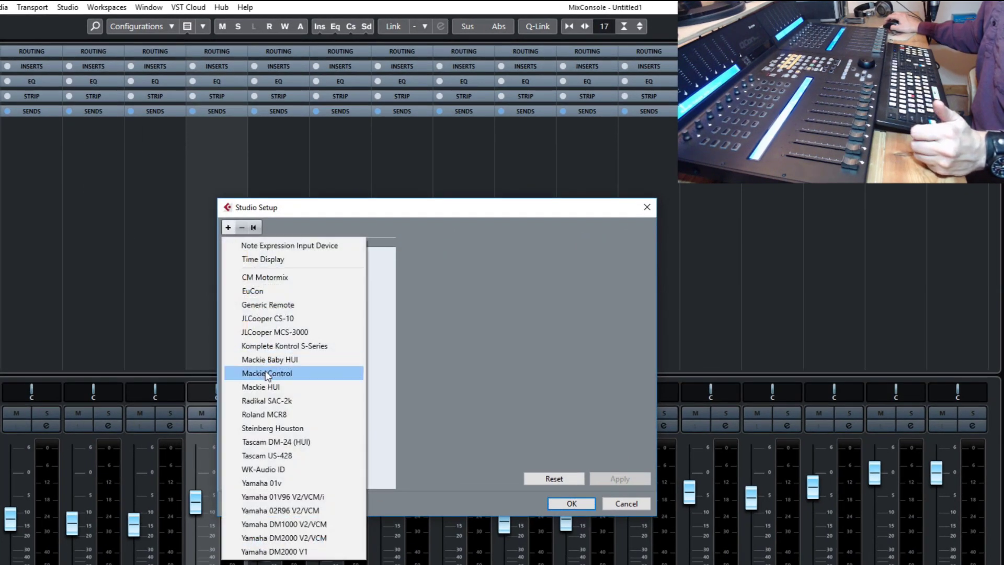
click(254, 372)
click(228, 228)
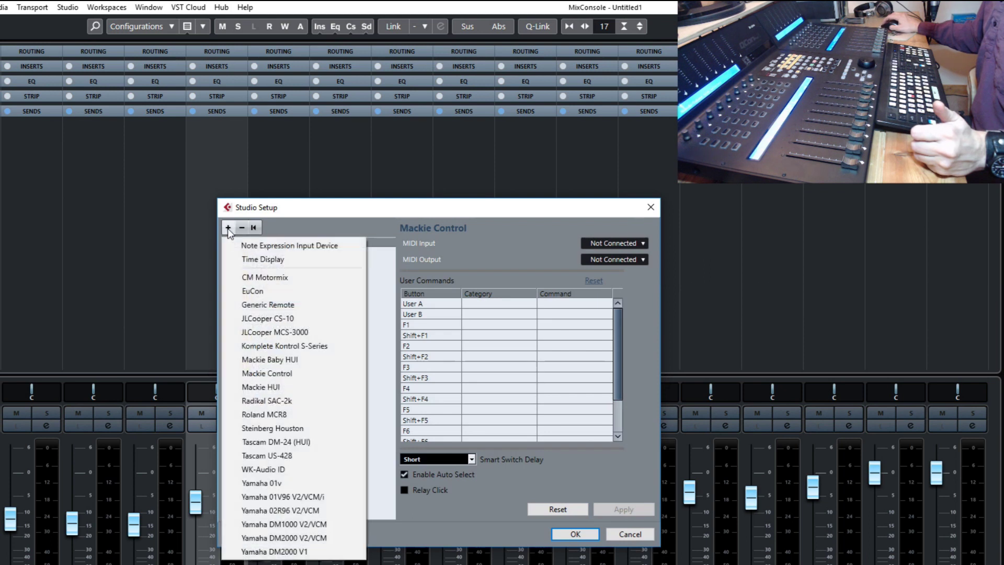
click(265, 373)
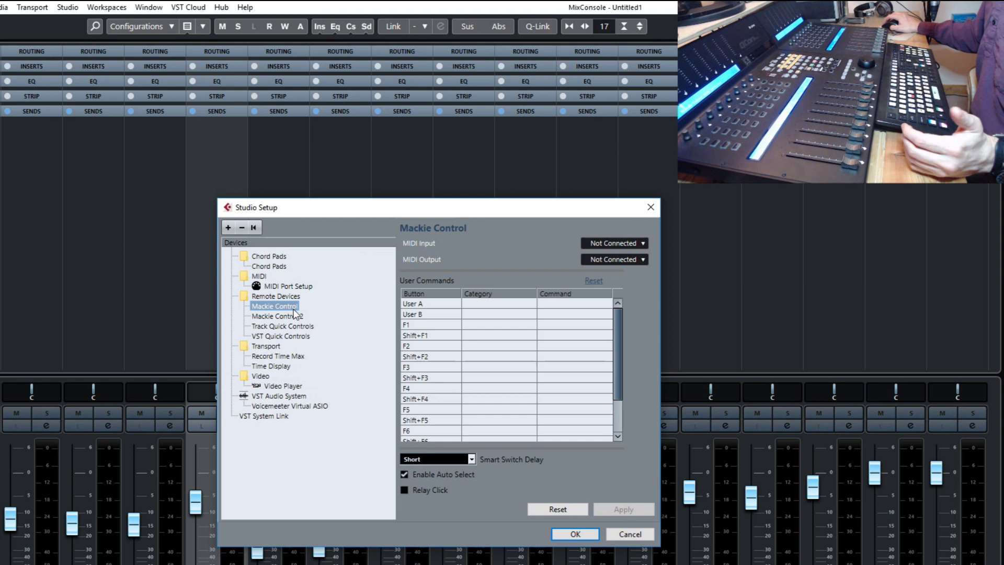
Step: Set Mackie Control's MIDI input and output to iCON QCON Pro XS2 V1.08 and apply
click(602, 243)
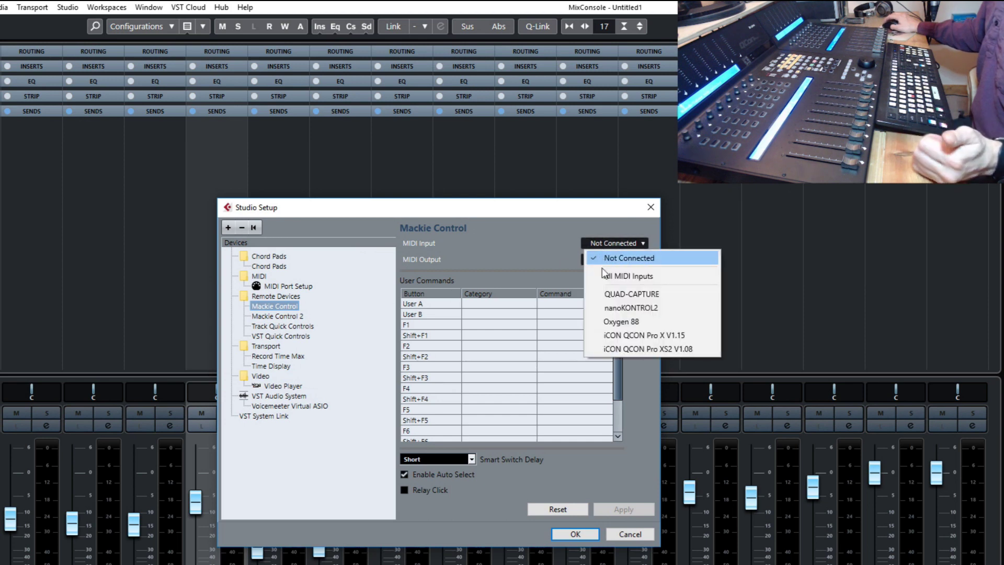
click(610, 348)
click(603, 262)
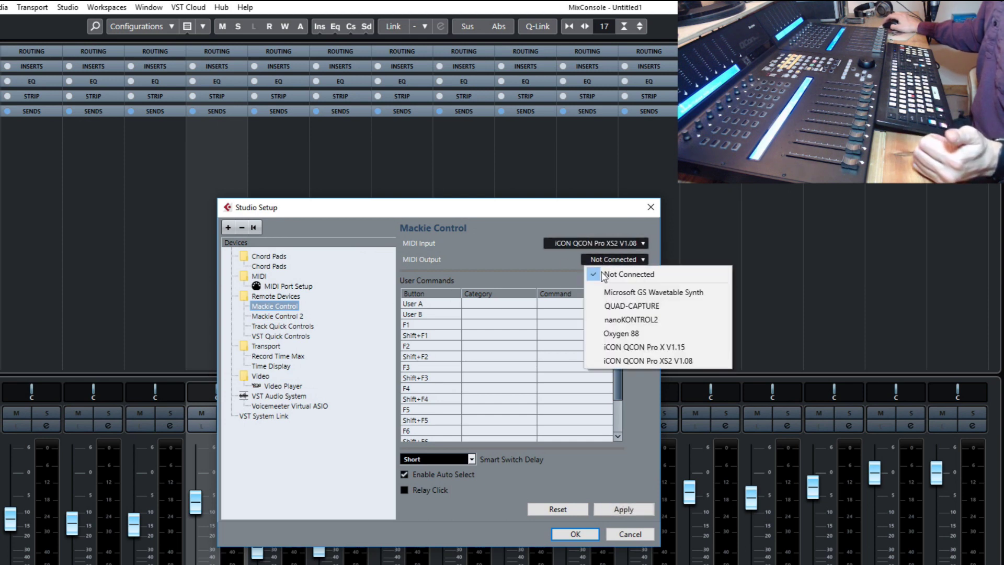
click(610, 361)
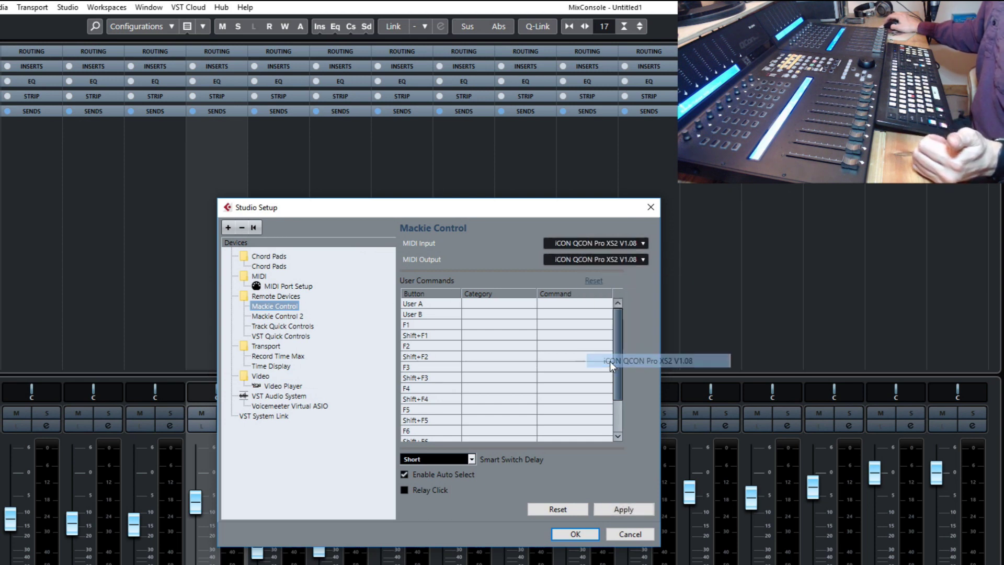
click(617, 510)
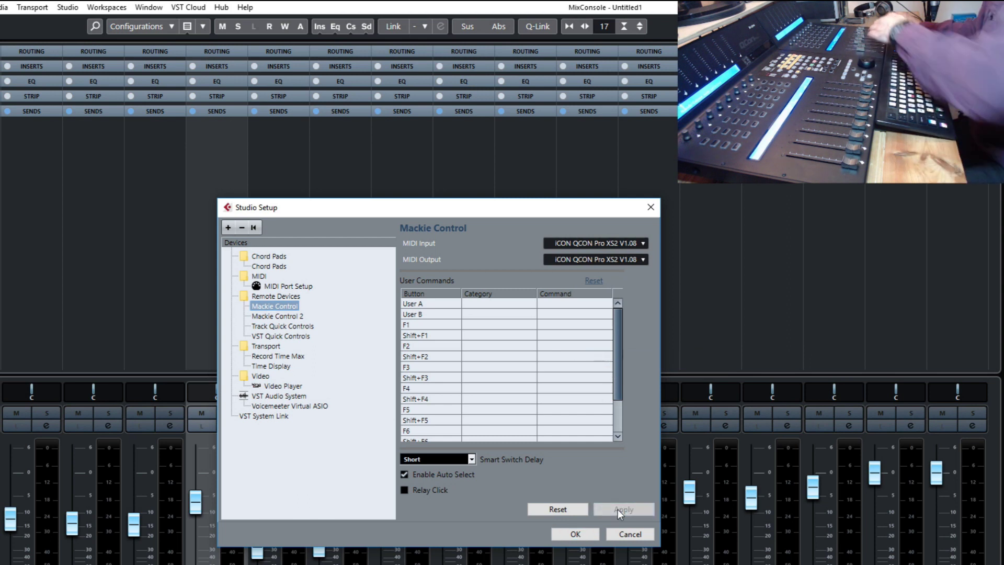
Step: Assign Mackie Control 2's MIDI input and output to iCON QCON Pro X V1.15, apply, and confirm with OK
click(281, 317)
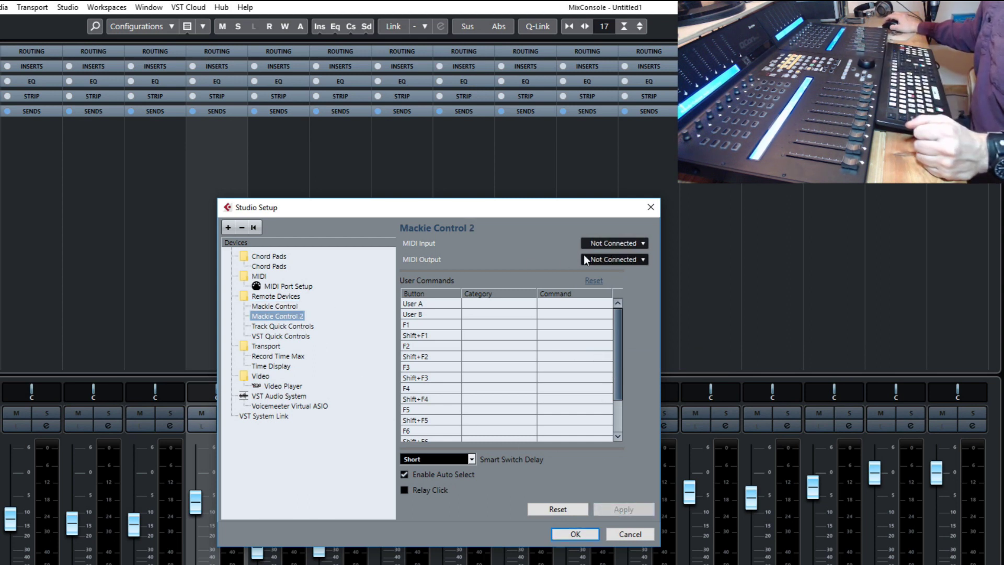
click(603, 243)
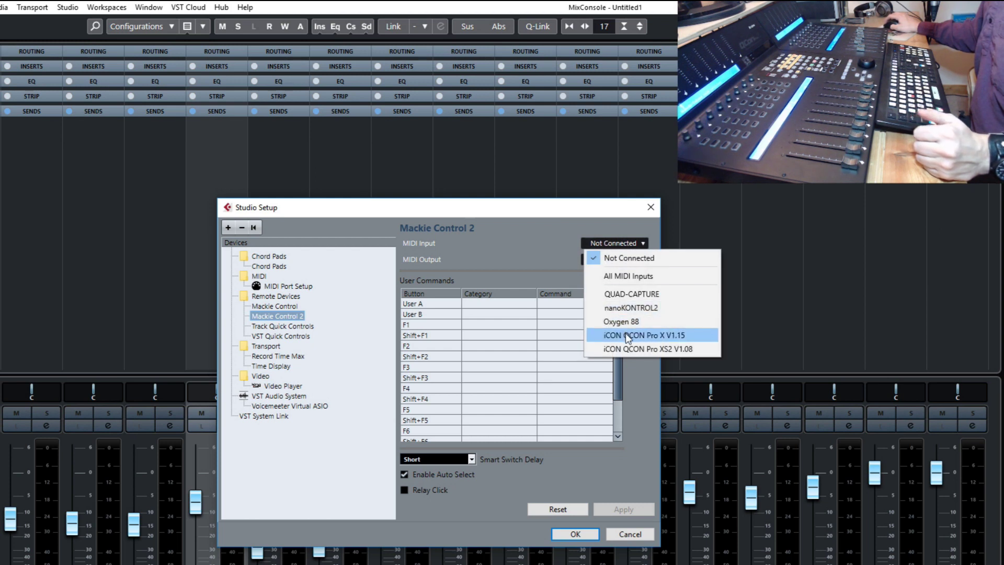
click(626, 334)
click(613, 261)
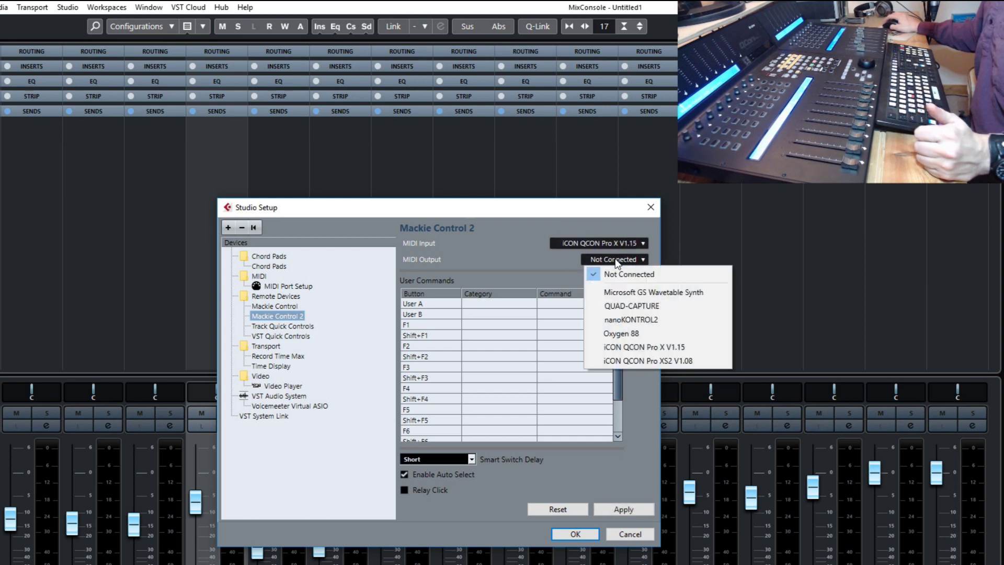
click(645, 347)
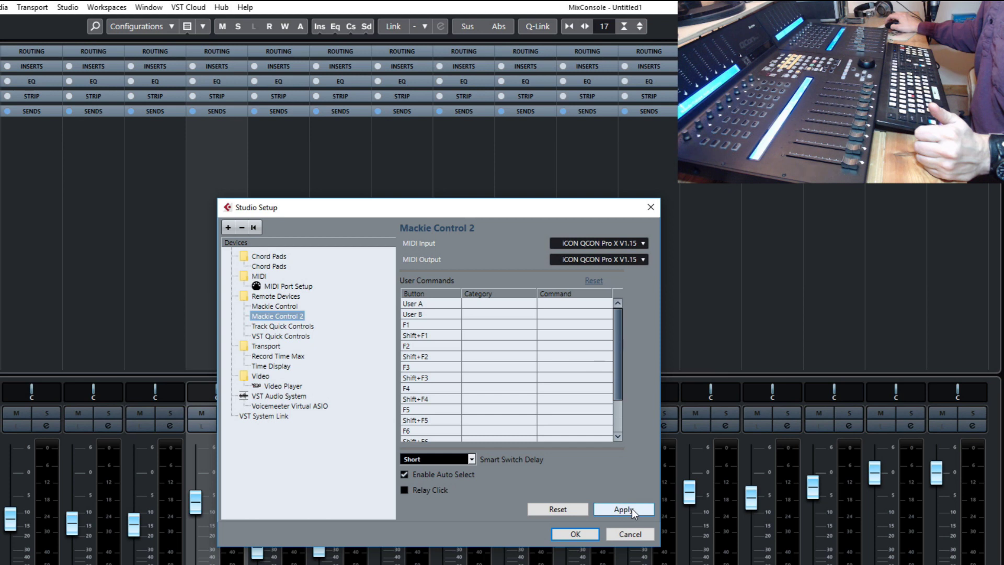
click(632, 510)
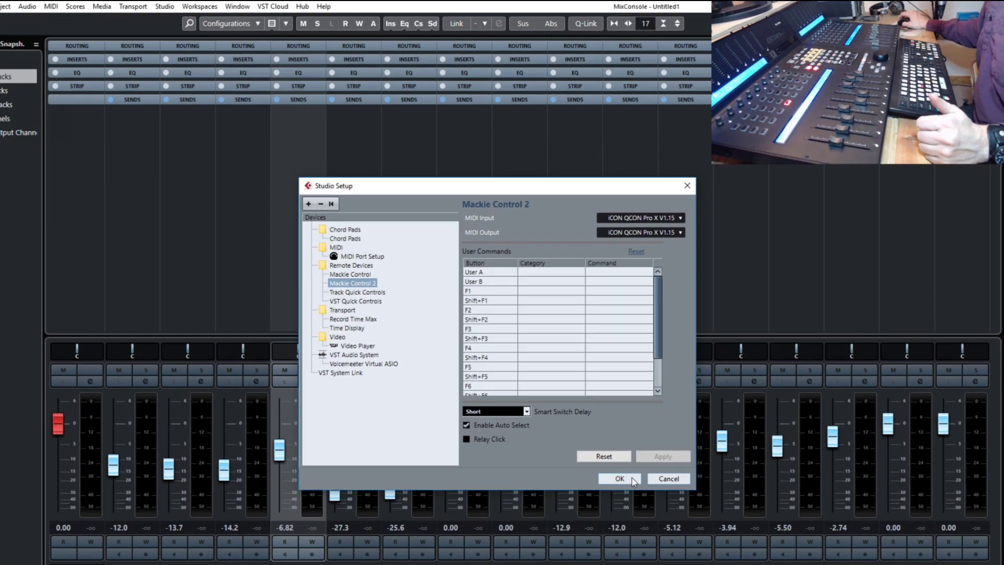
click(583, 534)
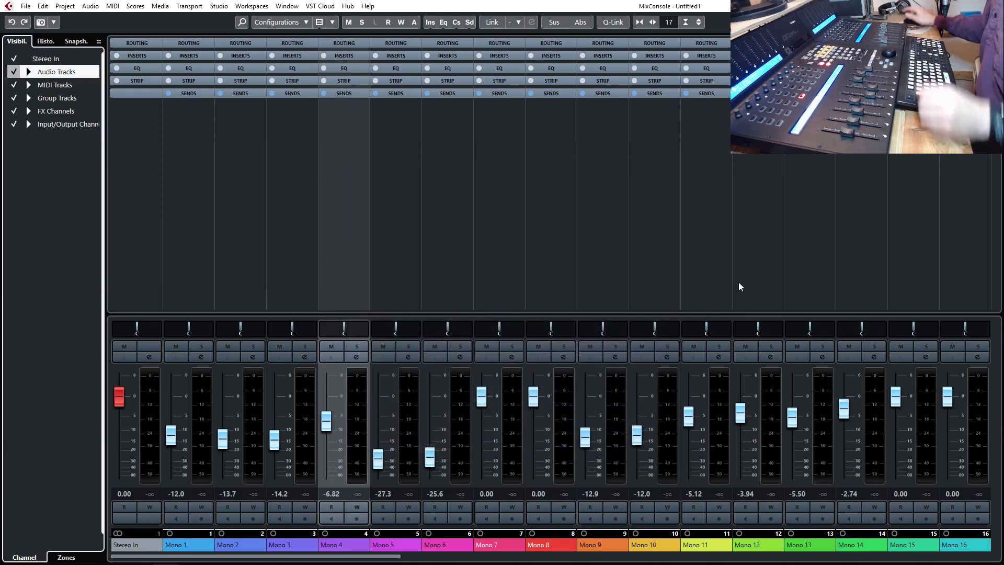